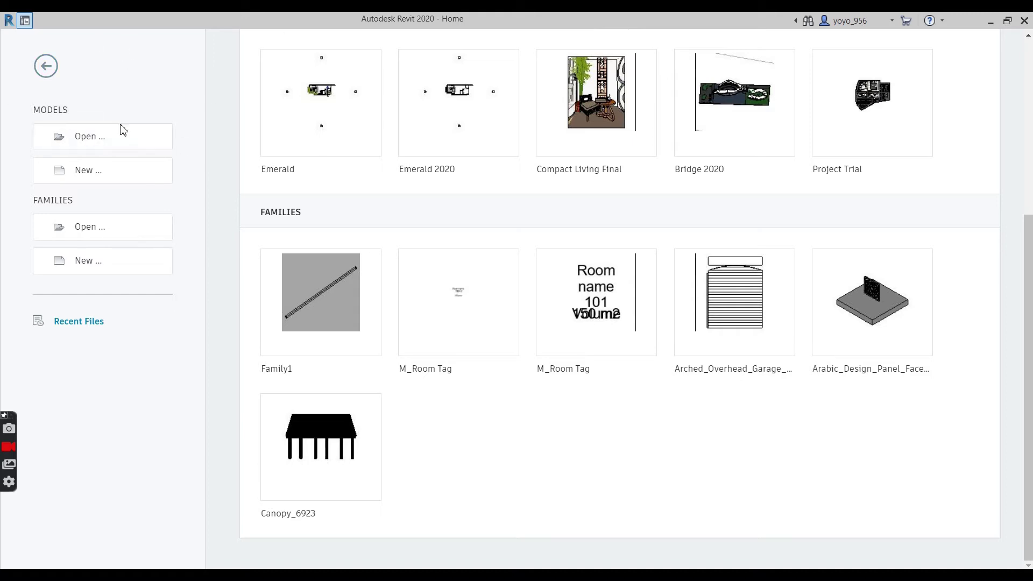
Create a new project from the Architectural Template.
left_click(110, 174)
left_click(473, 270)
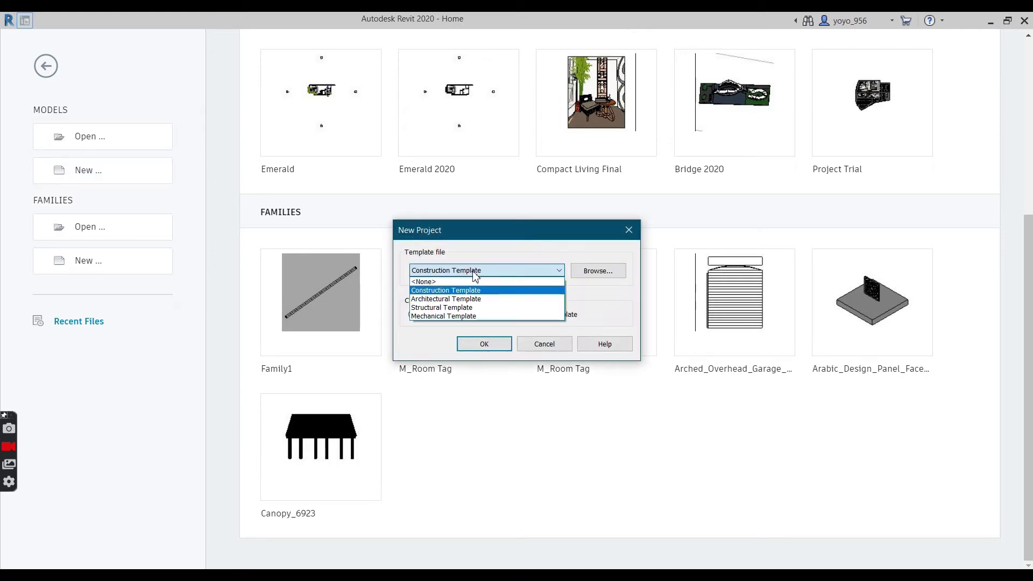
left_click(452, 301)
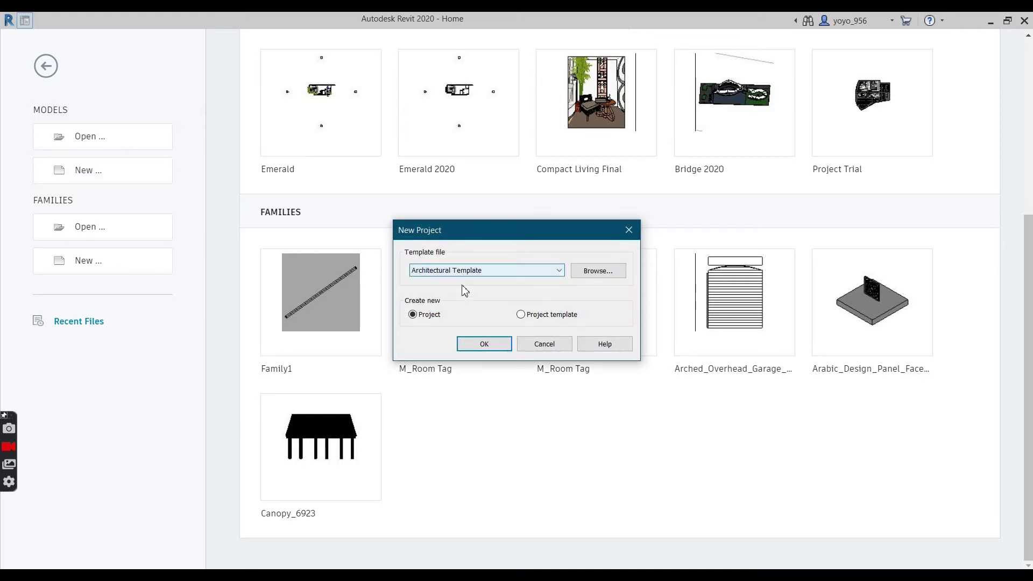
left_click(485, 344)
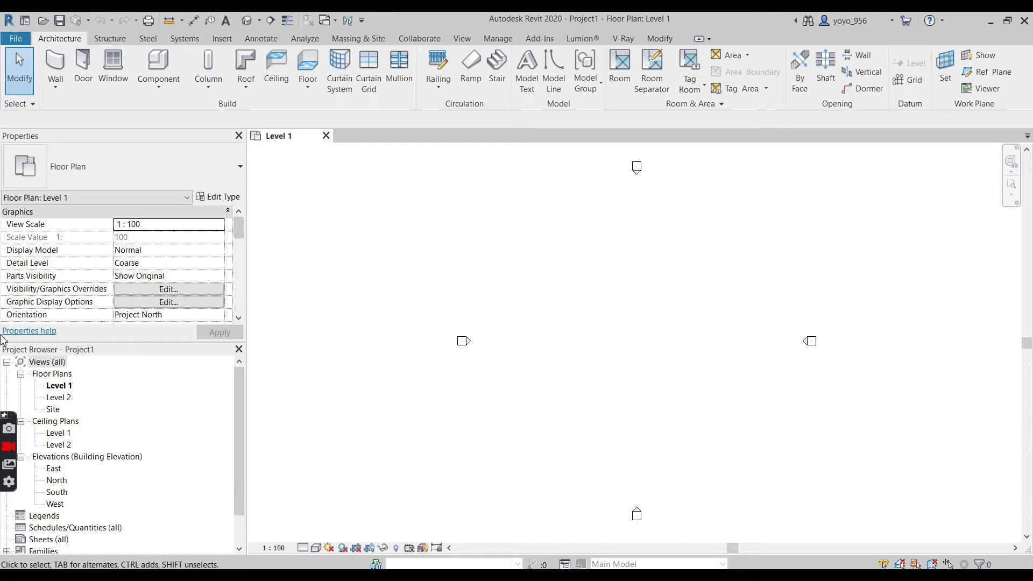
Undock the Project Browser, then re-enable it through View > User Interface.
mouse_move(135, 357)
left_mouse_down()
mouse_move(954, 124)
mouse_move(914, 143)
left_mouse_up()
mouse_move(1020, 366)
left_mouse_down()
mouse_move(581, 400)
mouse_move(94, 540)
left_mouse_up()
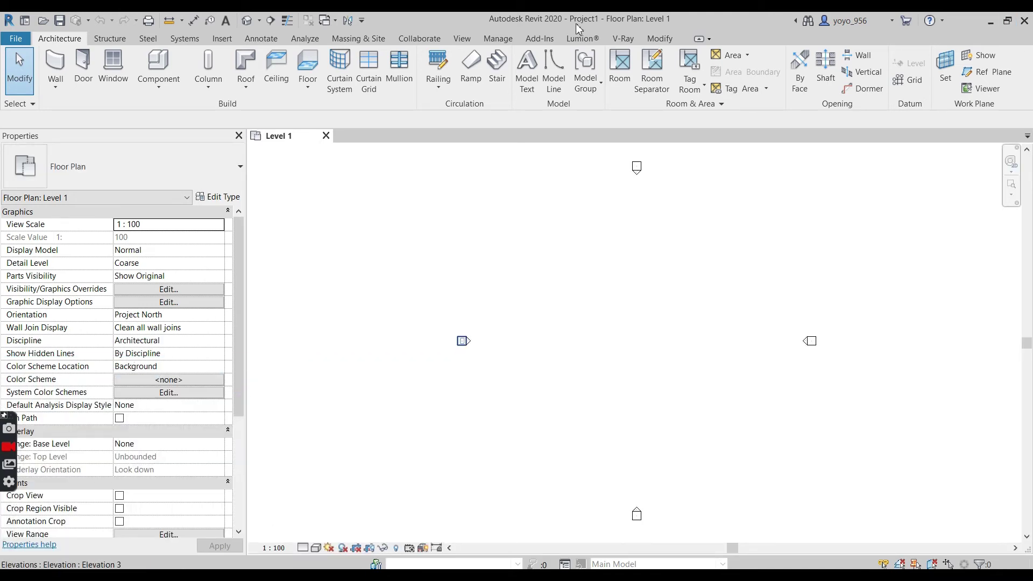
left_click(462, 39)
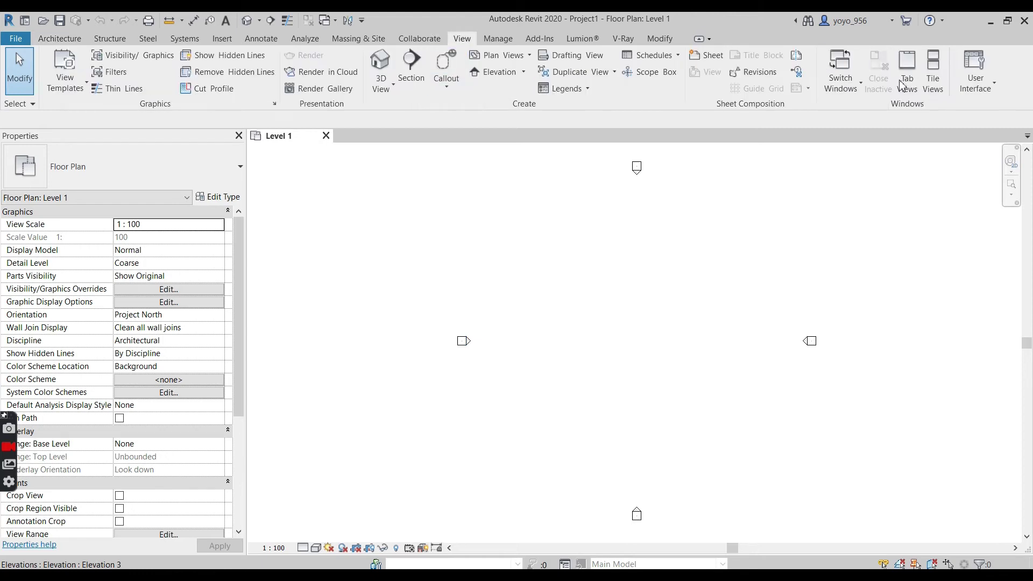
left_click(991, 91)
left_click(957, 136)
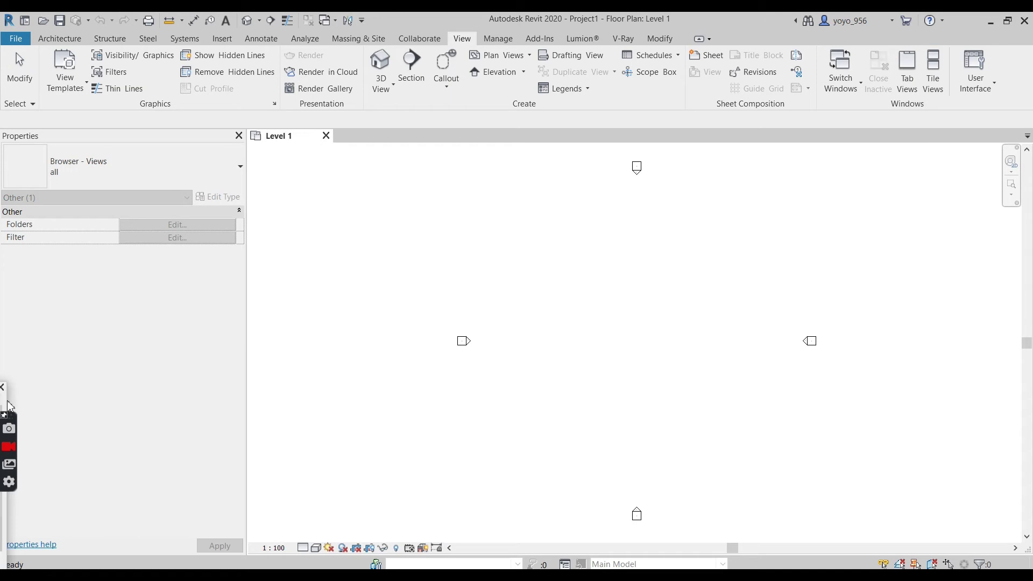
Dock the Project Browser beneath the Properties palette and return to the Level 1 plan.
mouse_move(3, 391)
left_mouse_down()
mouse_move(50, 392)
mouse_move(235, 552)
left_mouse_up()
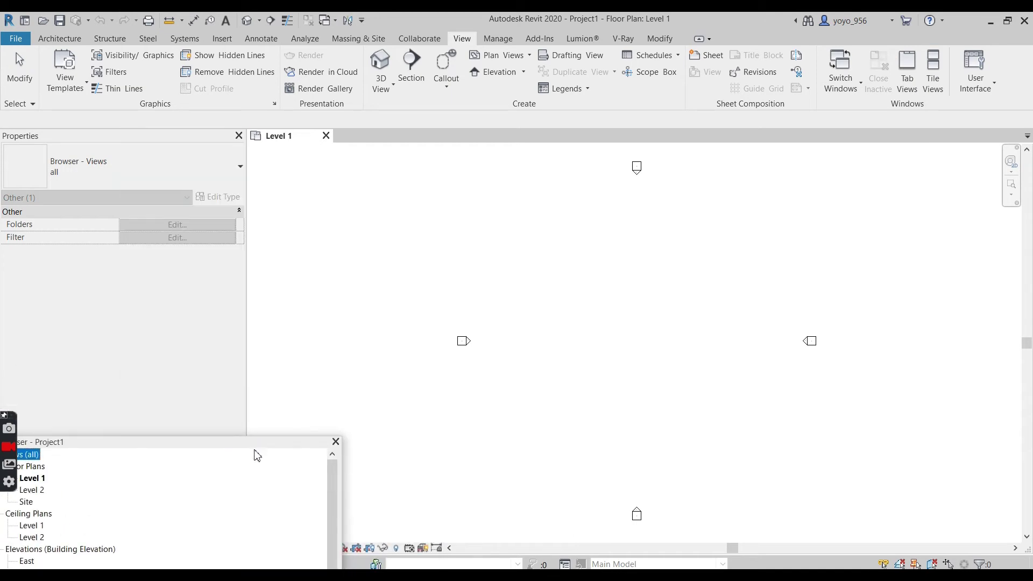
mouse_move(235, 551)
left_mouse_down()
mouse_move(363, 321)
mouse_move(206, 307)
left_mouse_up()
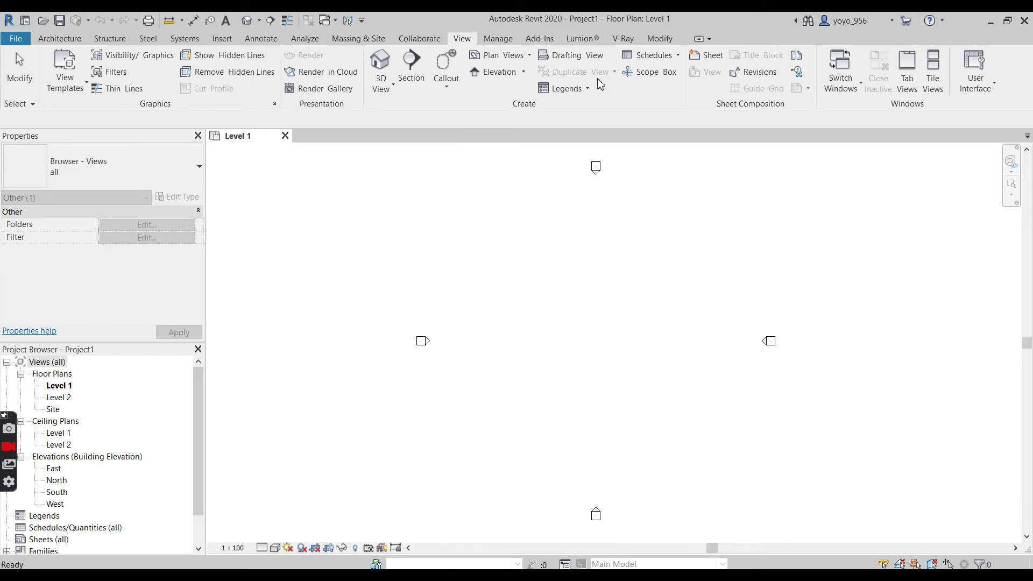
left_click(976, 86)
left_click(438, 203)
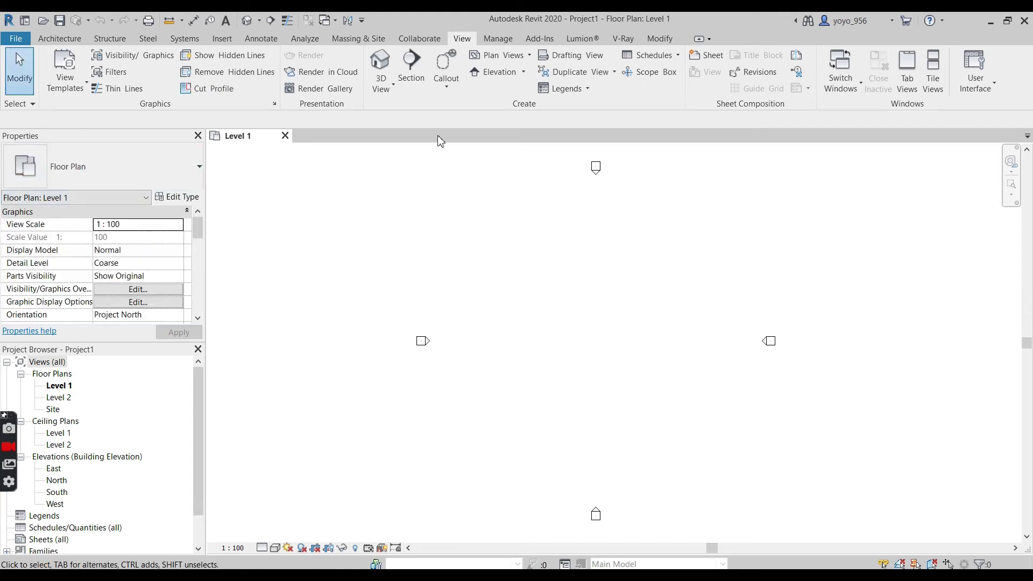
Start the Wall tool and keep Basic Wall Generic - 200mm from the Type Selector.
left_click(60, 38)
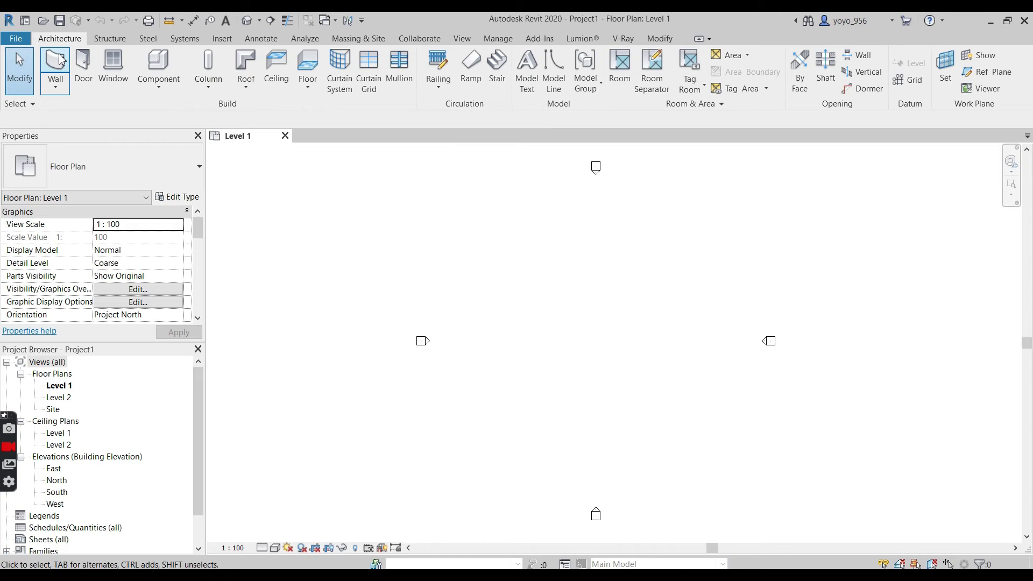
left_click(55, 81)
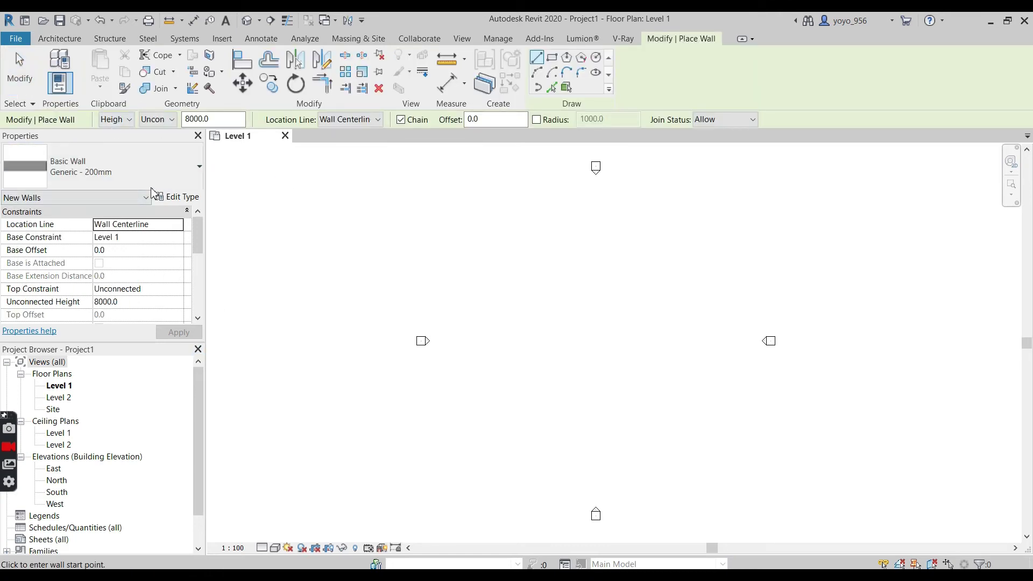
left_click(135, 171)
scroll(143, 280, "down", 3)
scroll(94, 415, "down", 1)
scroll(95, 415, "down", 4)
scroll(85, 415, "down", 1)
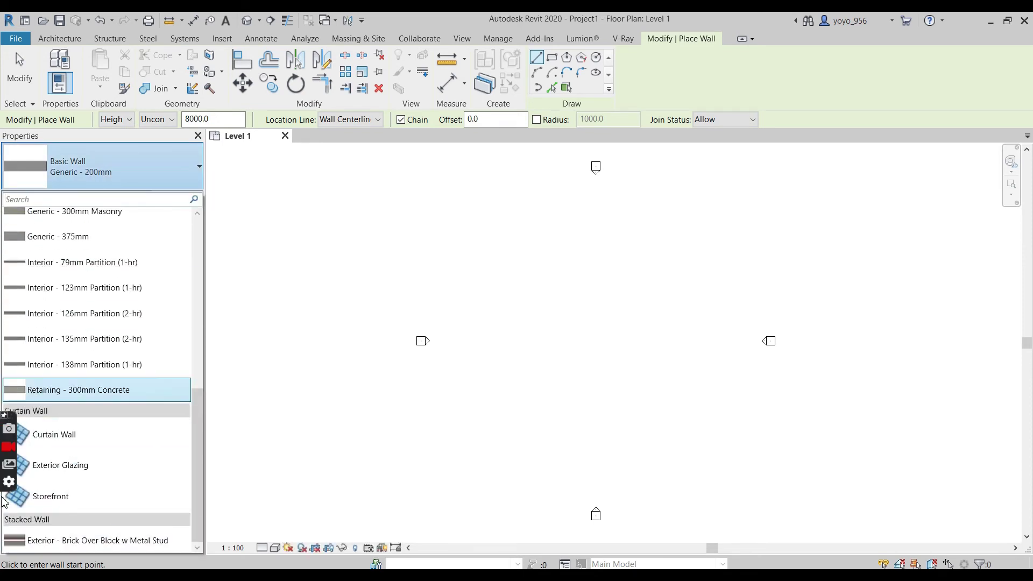
scroll(104, 335, "up", 2)
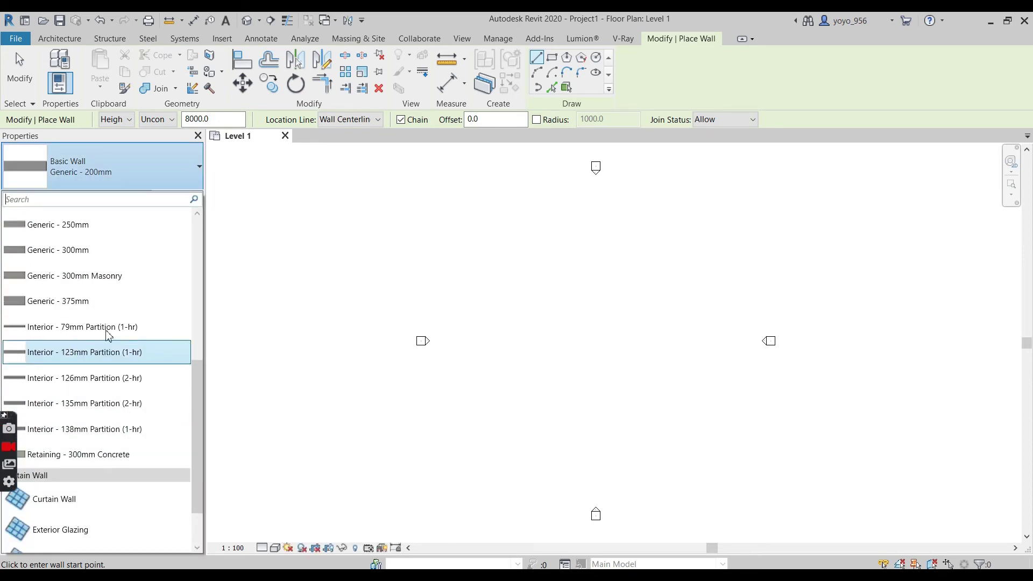
scroll(99, 265, "up", 3)
left_click(92, 171)
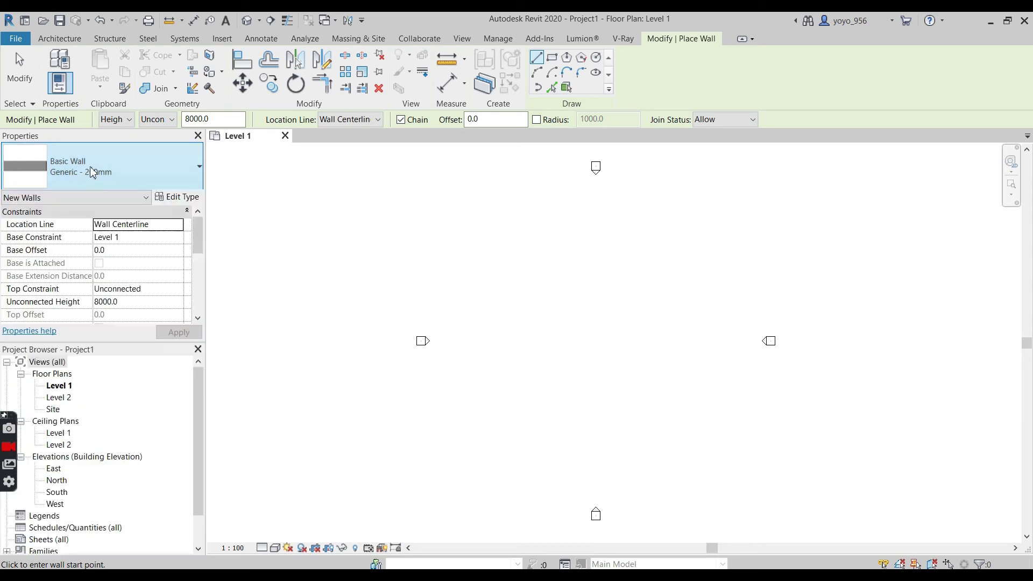
scroll(130, 241, "down", 3)
scroll(129, 239, "down", 2)
scroll(128, 237, "down", 2)
scroll(127, 235, "down", 1)
scroll(127, 245, "up", 5)
scroll(126, 247, "up", 2)
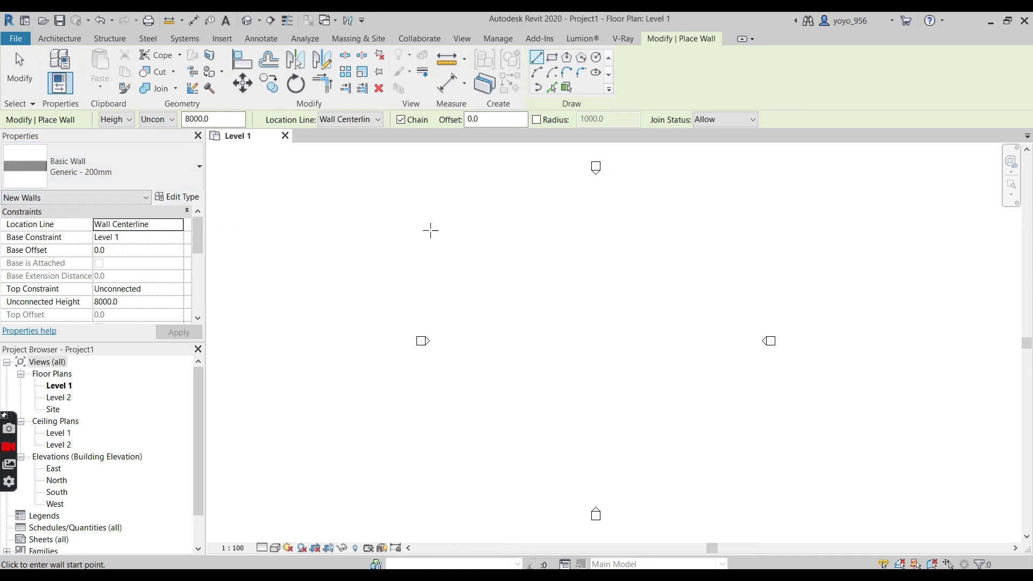
Draw a six-point chain of crossing generic walls around the plan centre.
left_click(431, 231)
left_click(669, 279)
left_click(549, 444)
left_click(520, 208)
left_click(650, 208)
left_click(500, 357)
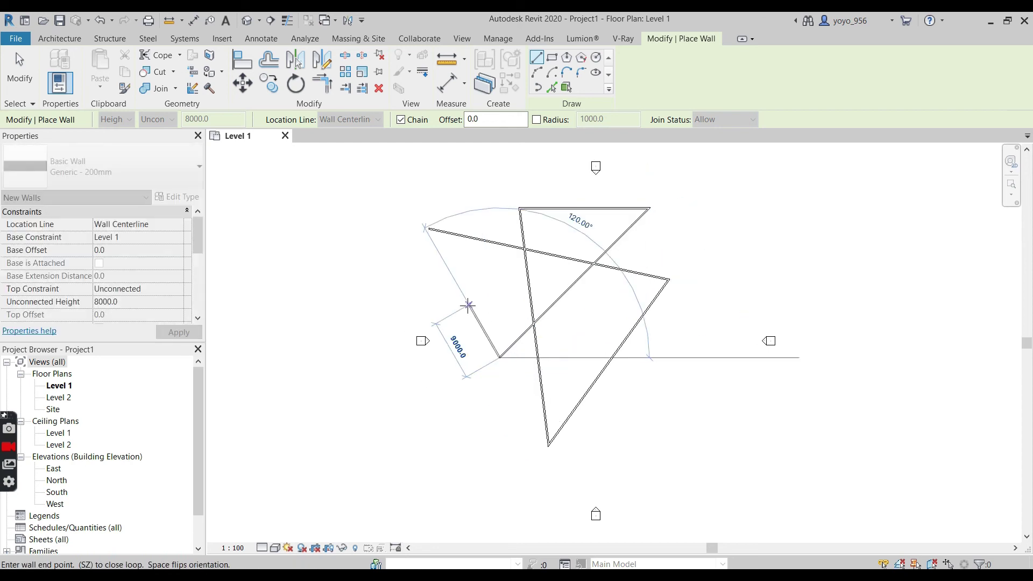
key("Escape")
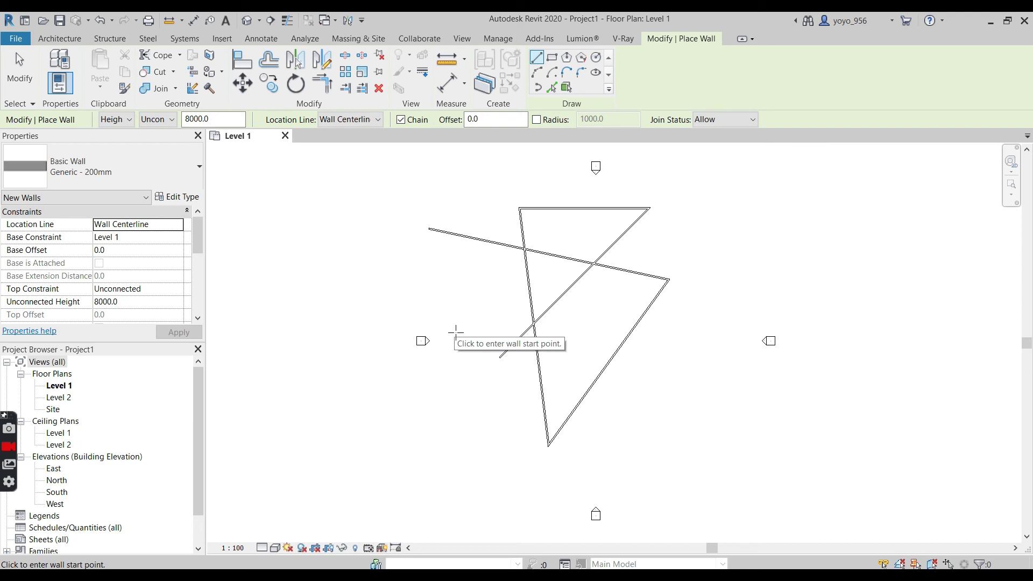
Zoom around the Level 1 plan and select the Level 2 floor plan.
scroll(79, 368, "down", 2)
scroll(51, 384, "up", 2)
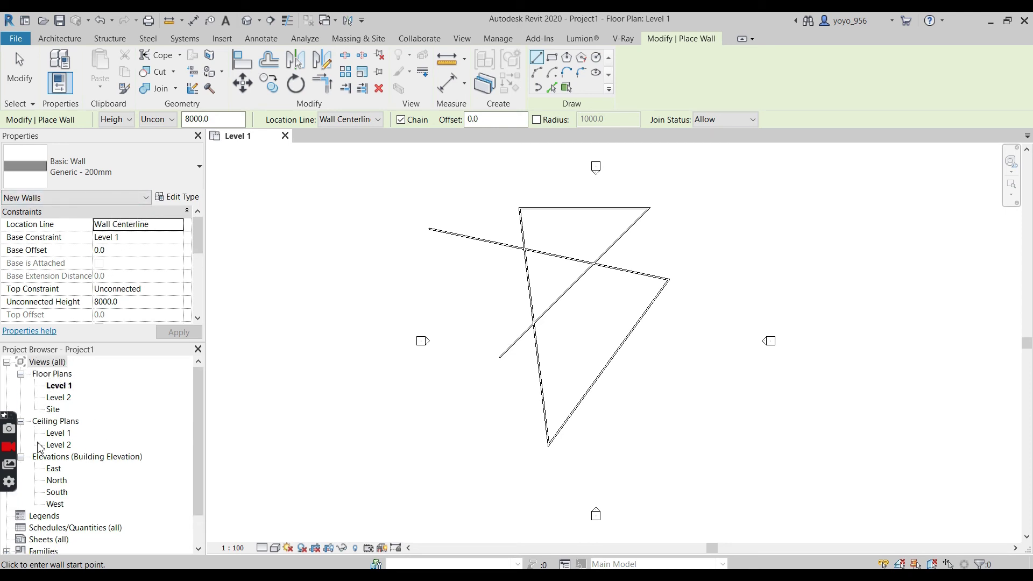
scroll(56, 490, "down", 2)
scroll(63, 515, "down", 1)
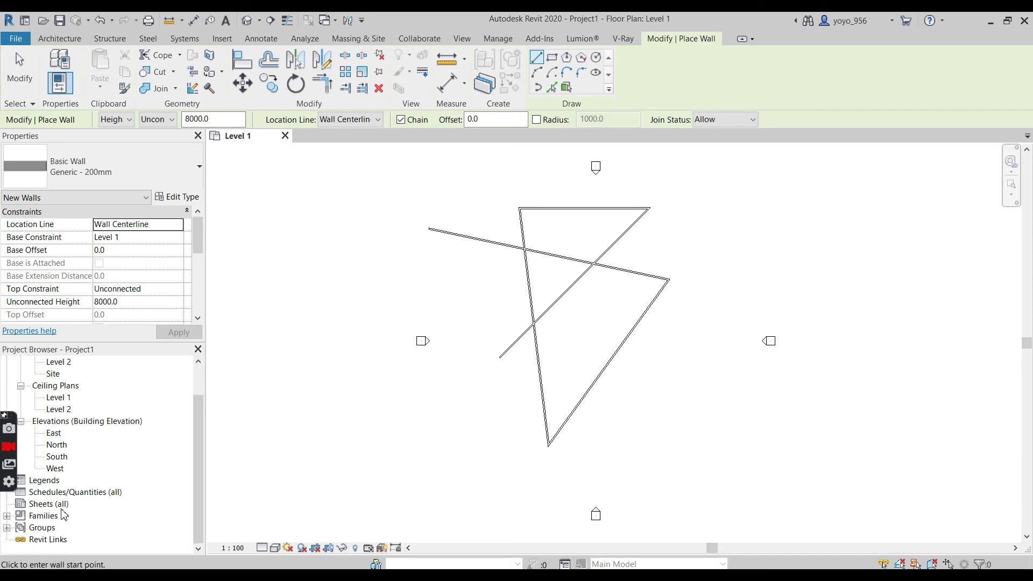
scroll(86, 441, "up", 1)
scroll(85, 452, "up", 1)
scroll(81, 420, "up", 1)
left_click(80, 401)
Open the Level 2 plan plus the East and North elevations.
double_click(80, 401)
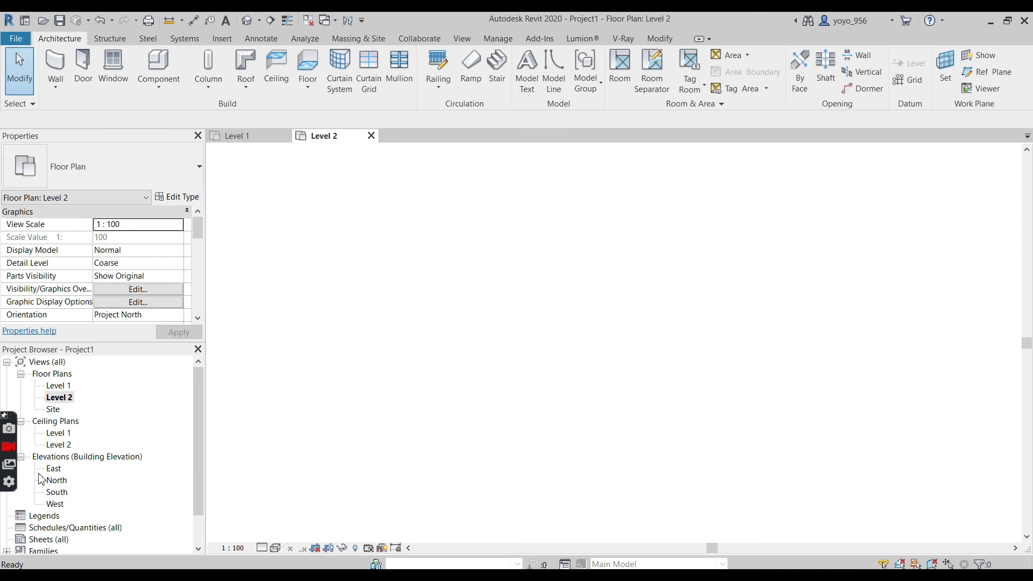
double_click(56, 469)
double_click(58, 481)
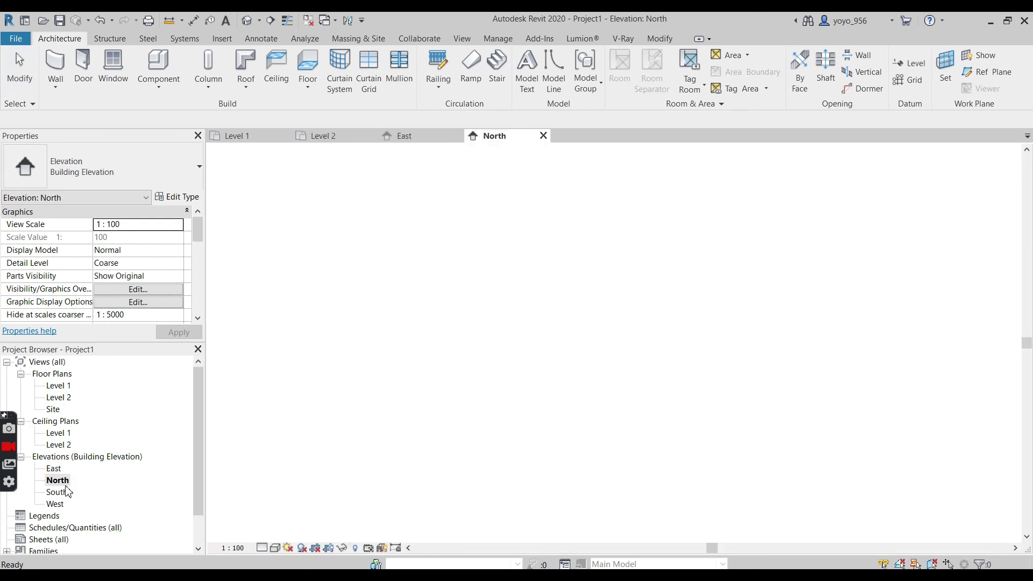
scroll(377, 258, "down", 1)
scroll(352, 223, "down", 1)
scroll(95, 404, "down", 3)
scroll(97, 414, "up", 3)
Inspect the walls in the Default 3D view, flip through views, and close the extras.
left_click(247, 20)
scroll(81, 431, "down", 3)
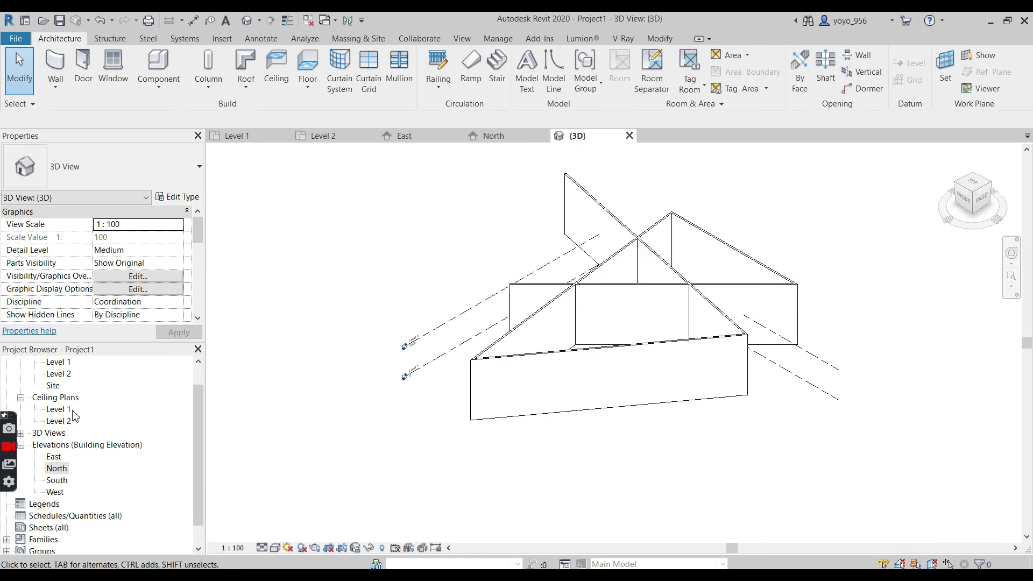
left_click(56, 456)
left_click(21, 421)
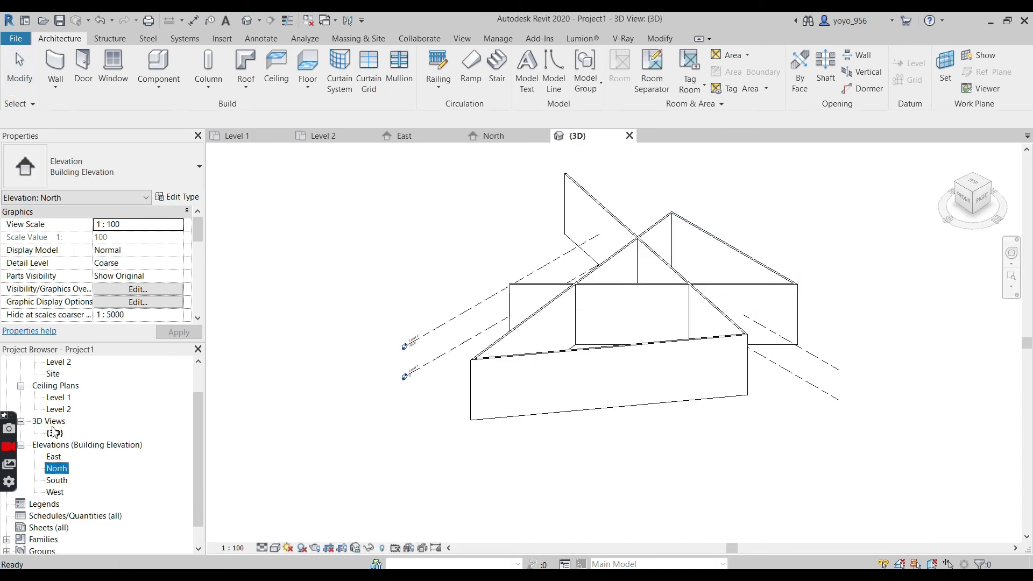
left_click(641, 168)
left_click(495, 136)
left_click(404, 135)
left_click(334, 137)
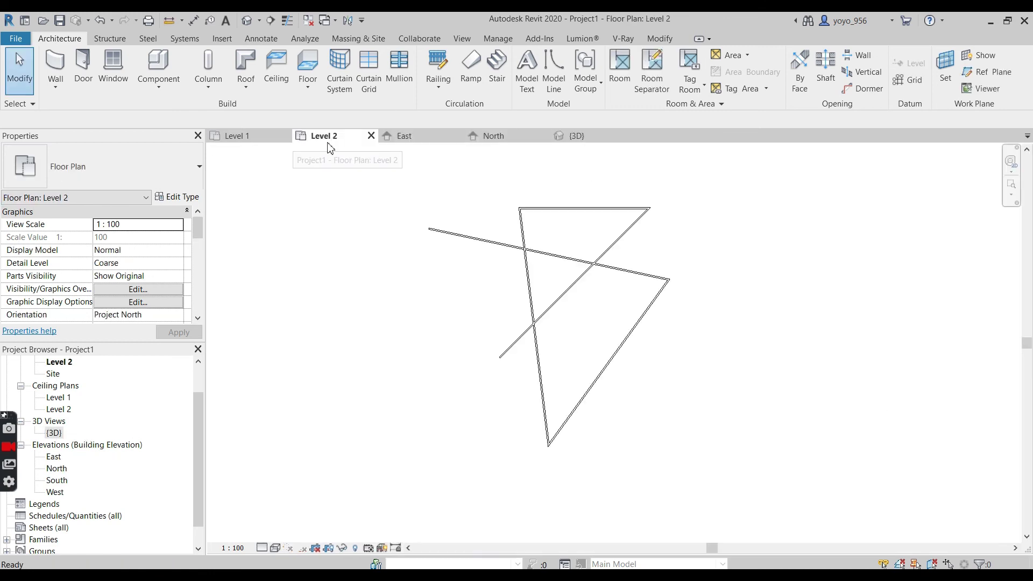
left_click(371, 136)
left_click(372, 136)
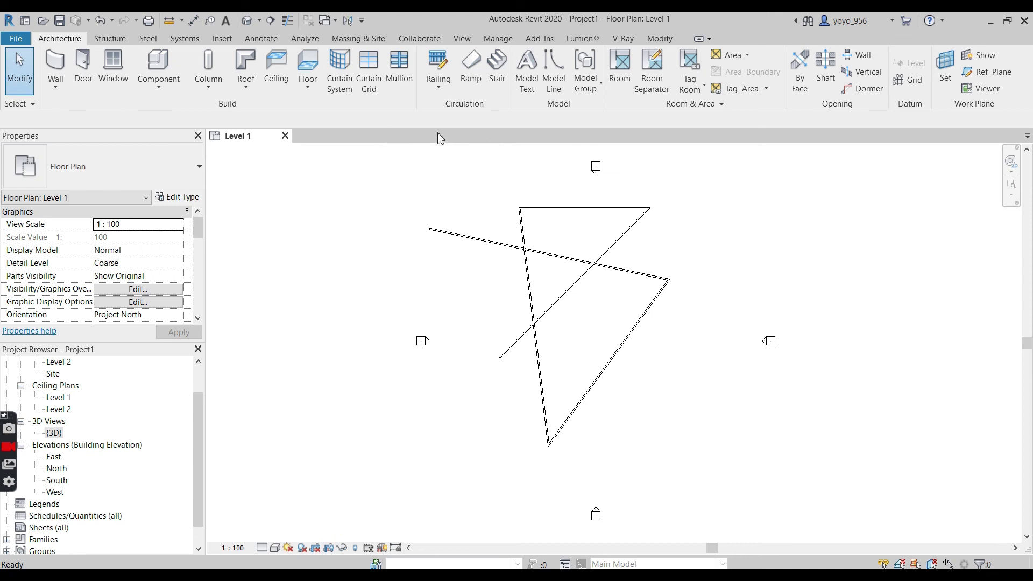
left_click(14, 40)
mouse_move(50, 212)
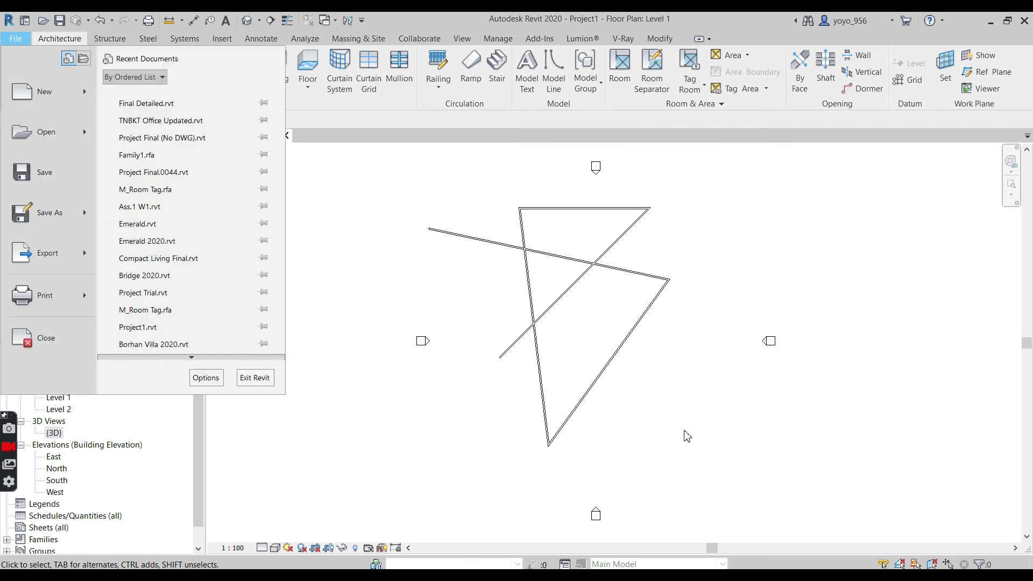
left_click(687, 435)
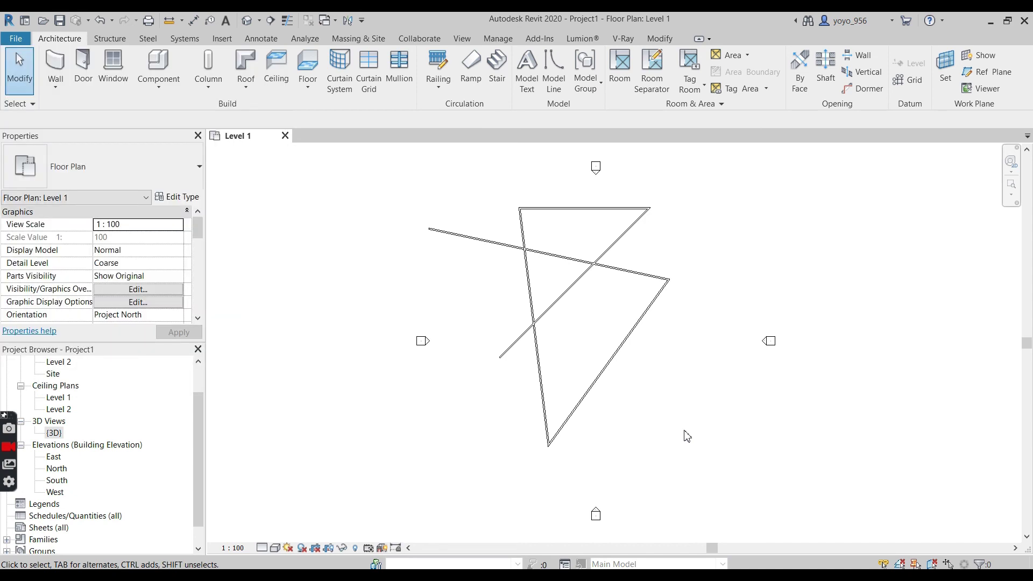